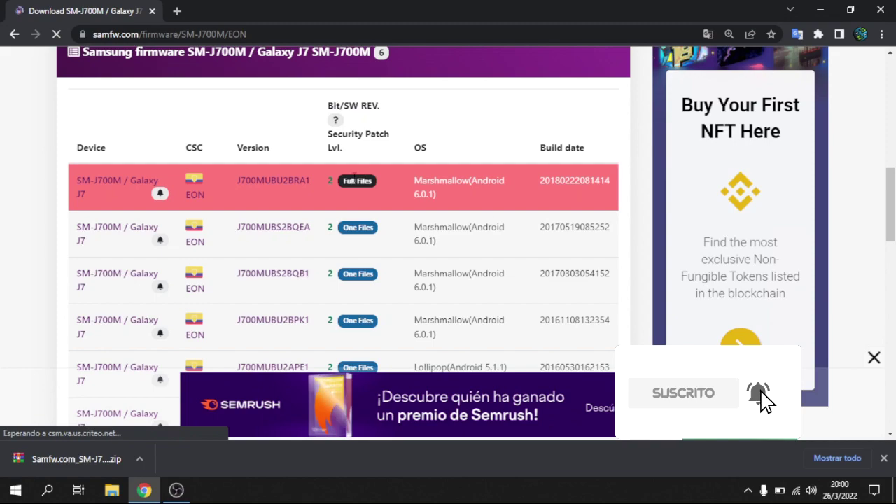
# Open the J700MUBU2BRA1 firmware entry for the SM-J700M and start downloading it through the browser
pyautogui.click(273, 183)
pyautogui.moveTo(892, 106); pyautogui.dragTo(891, 231)
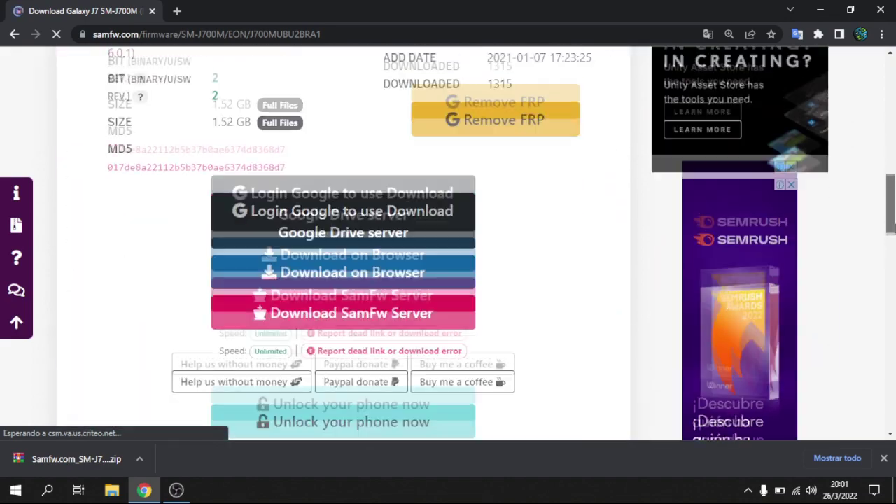
pyautogui.click(404, 276)
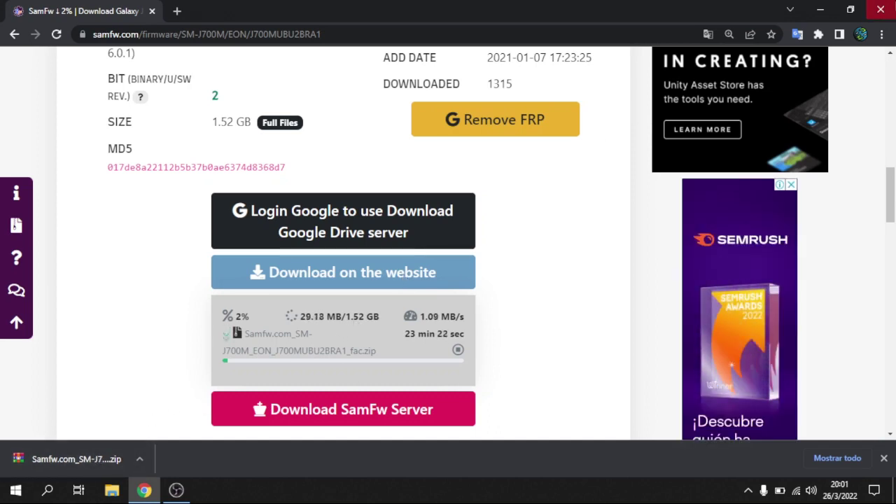
# Close the browser window and confirm leaving the firmware page
pyautogui.click(881, 10)
pyautogui.click(498, 109)
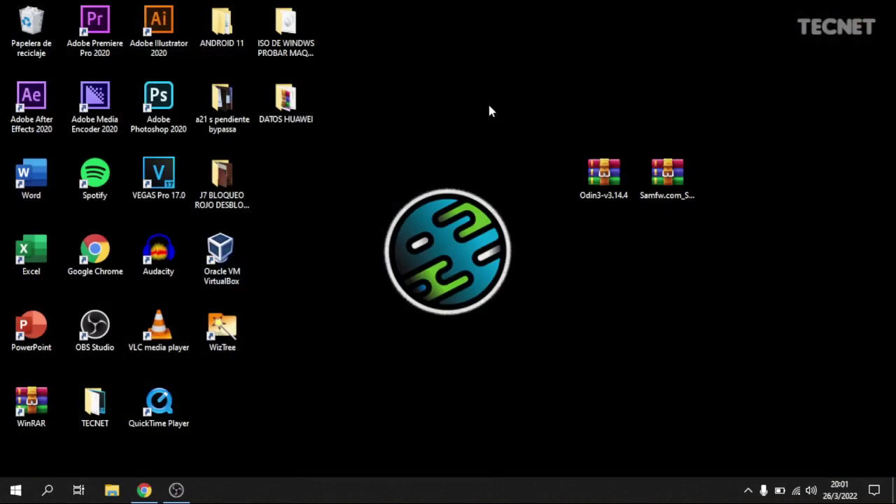
# Extract the Odin3-v3.14.4 archive into its own folder and place that folder beneath the archive on the desktop
pyautogui.click(606, 186)
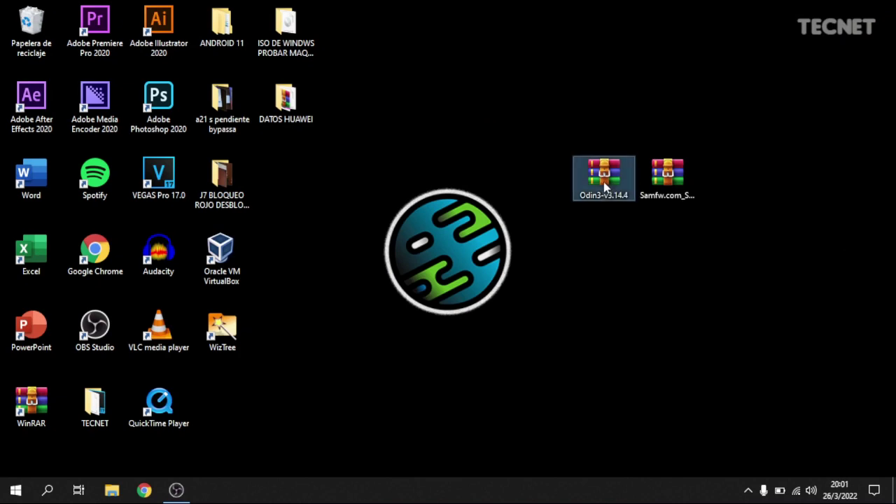
pyautogui.rightClick(605, 186)
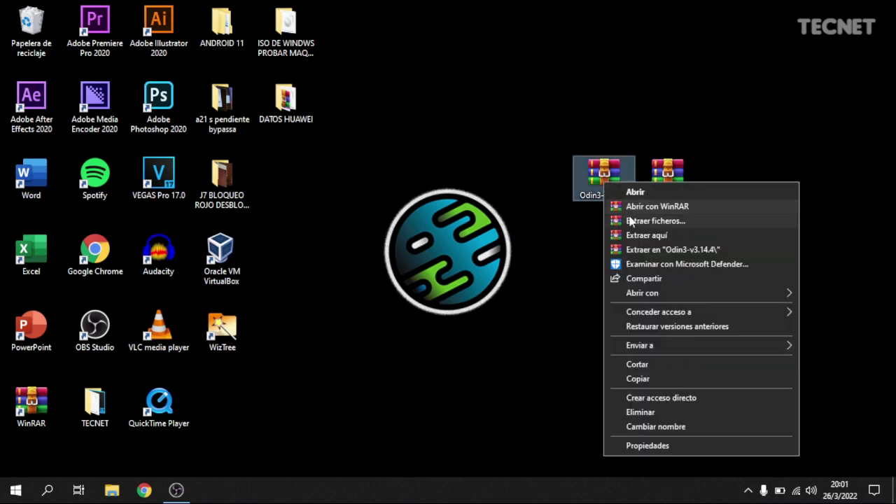
pyautogui.click(640, 250)
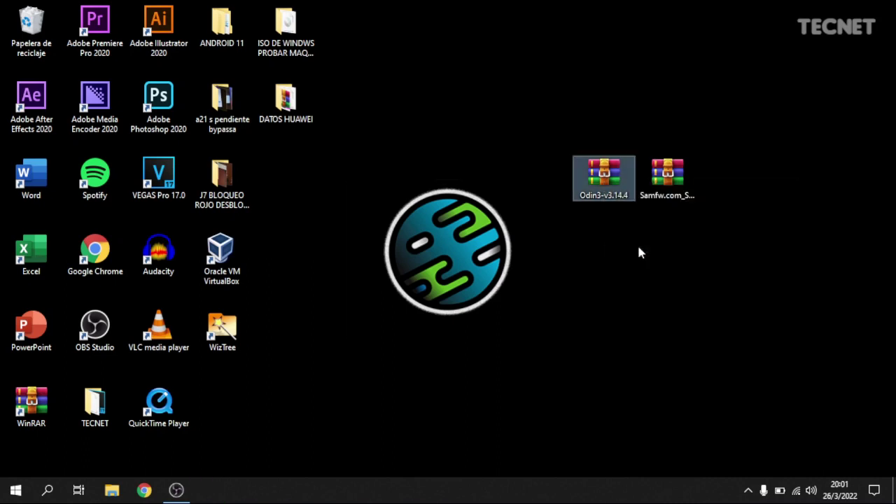
pyautogui.click(223, 399)
pyautogui.moveTo(224, 396); pyautogui.dragTo(590, 235)
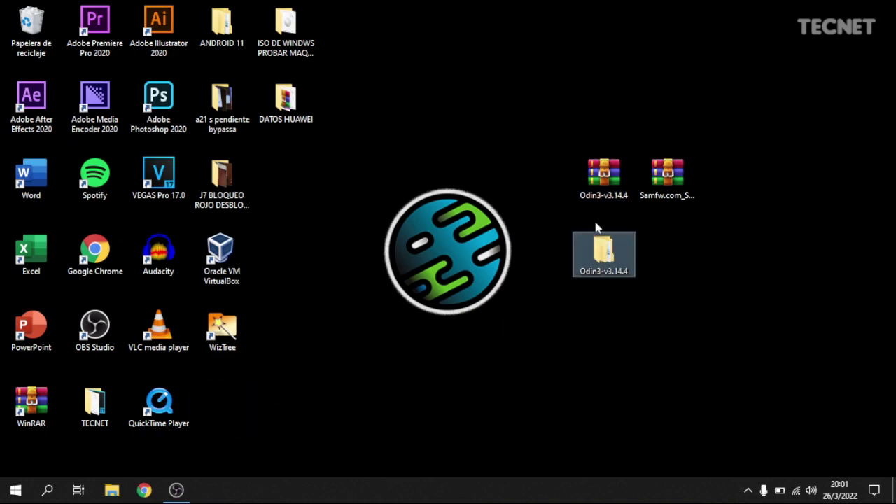
# Extract the Samfw.com_SM-J700M_EON_J700MUBU2BRA1_fac archive into its own folder and place that folder beneath the archive
pyautogui.rightClick(654, 187)
pyautogui.click(661, 254)
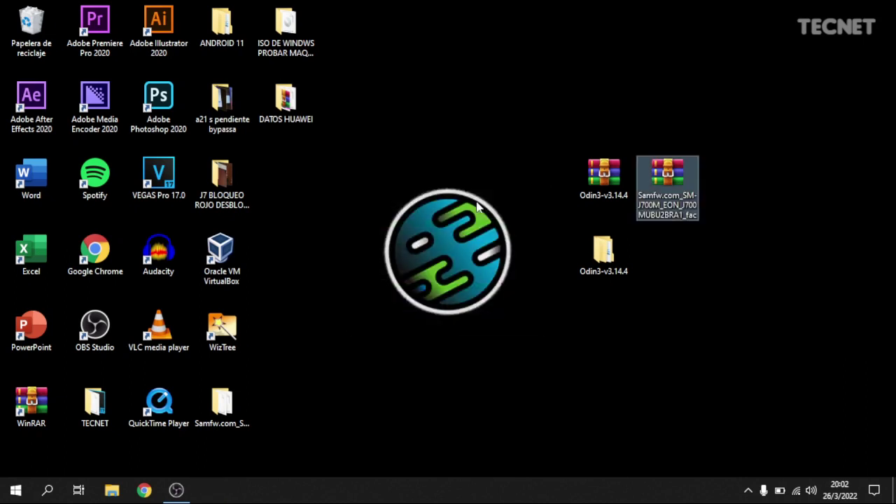
pyautogui.moveTo(221, 402); pyautogui.dragTo(665, 259)
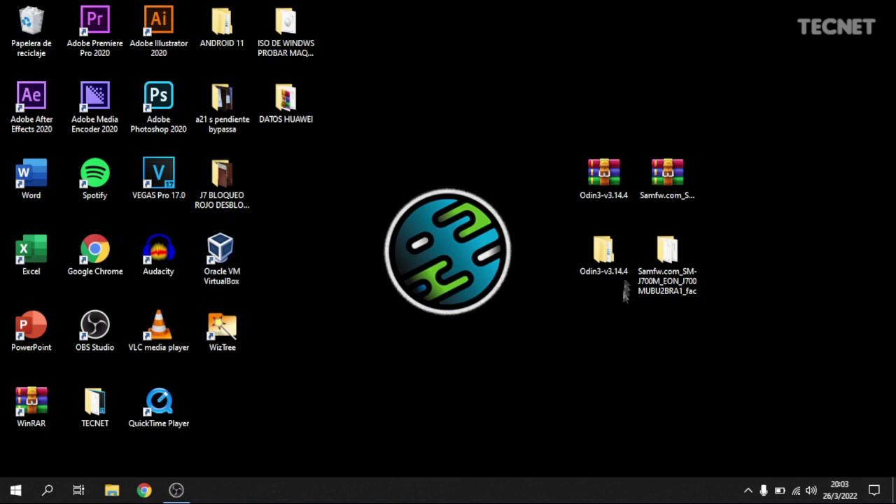
# Launch Odin3_v3.14.4 from the extracted Odin3-v3.14.4 folder, accepting its notice, and clear the folder window away
pyautogui.doubleClick(605, 250)
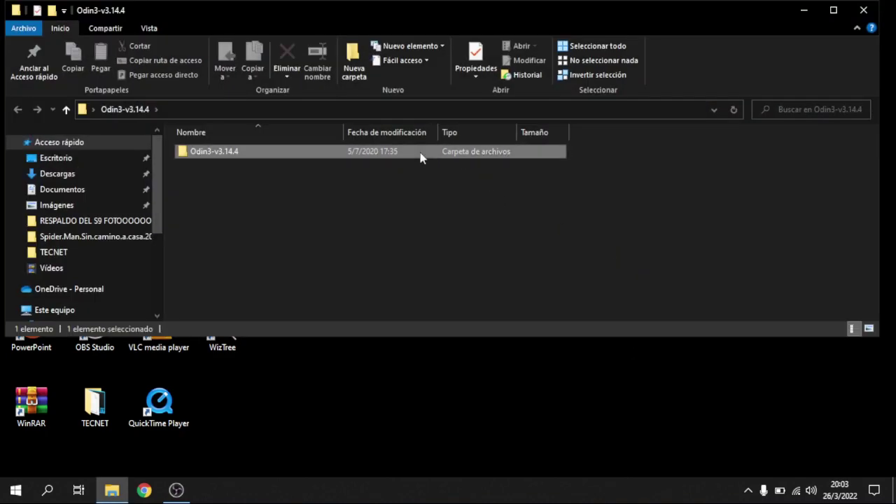
pyautogui.doubleClick(397, 152)
pyautogui.doubleClick(397, 152)
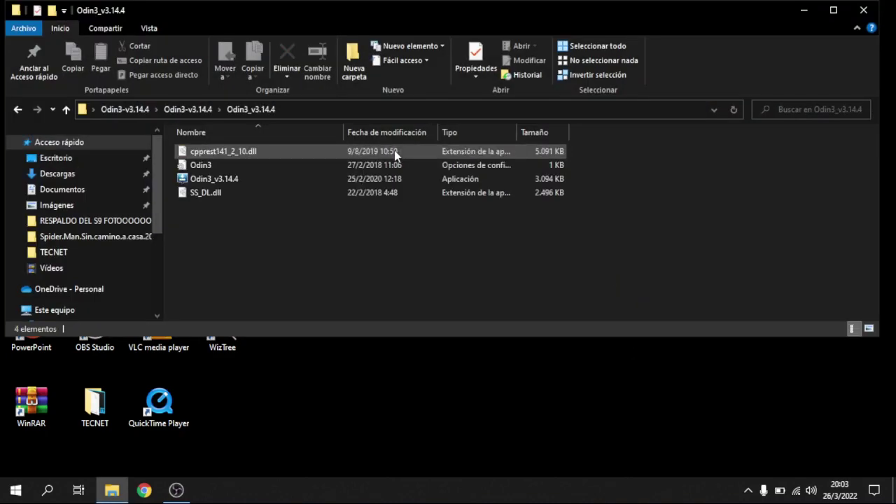
pyautogui.doubleClick(326, 180)
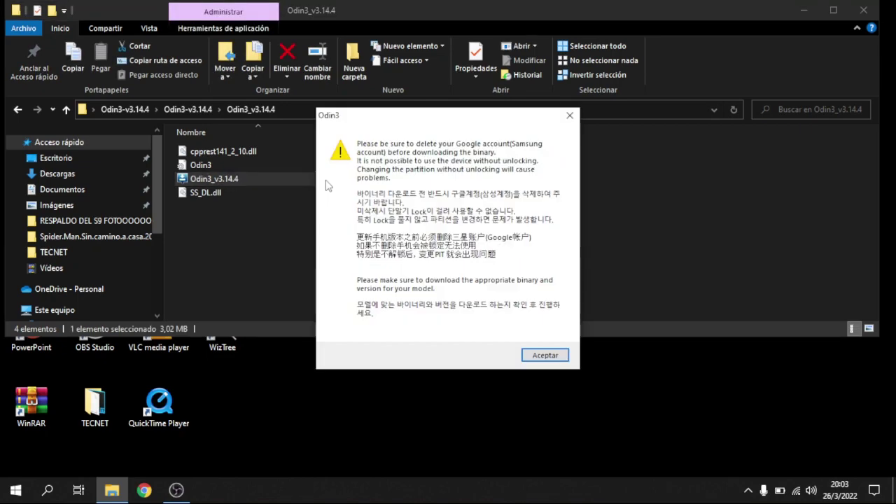
pyautogui.click(544, 356)
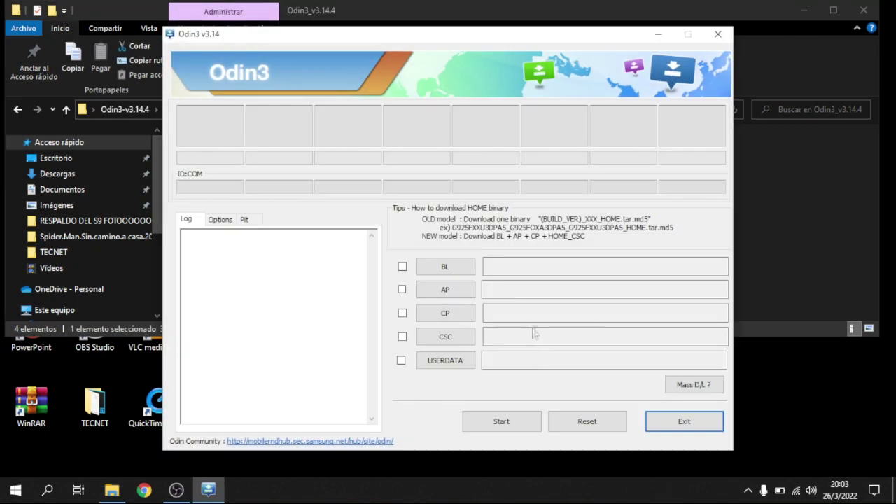
pyautogui.click(866, 11)
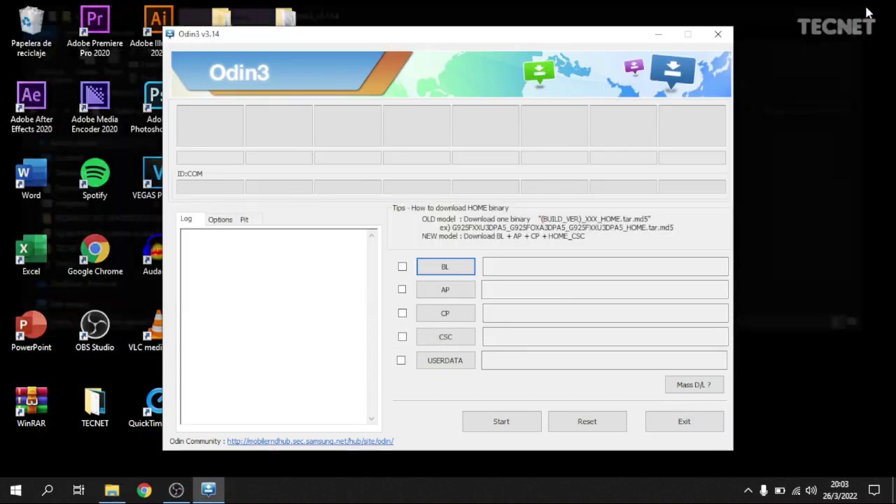
pyautogui.moveTo(551, 42); pyautogui.dragTo(397, 23)
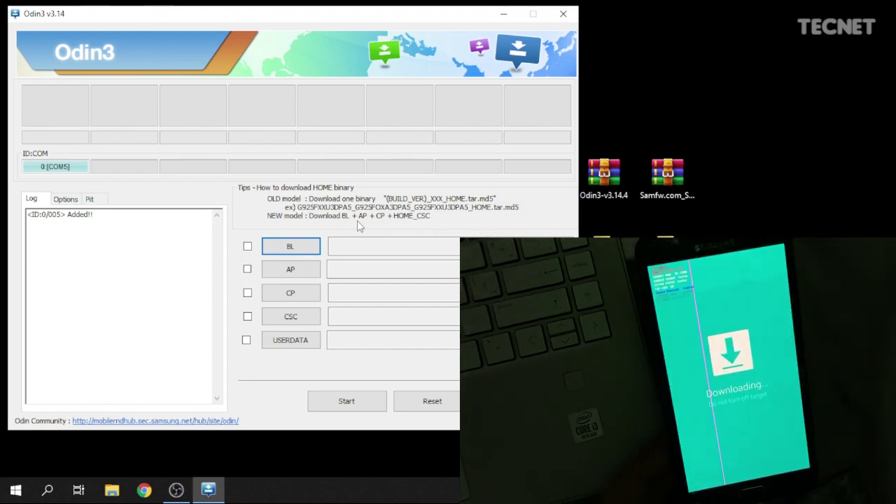
# Load the BL_J700MUBU2BRA1 file from the extracted Samfw.com firmware folder on the desktop into Odin's BL slot
pyautogui.click(290, 252)
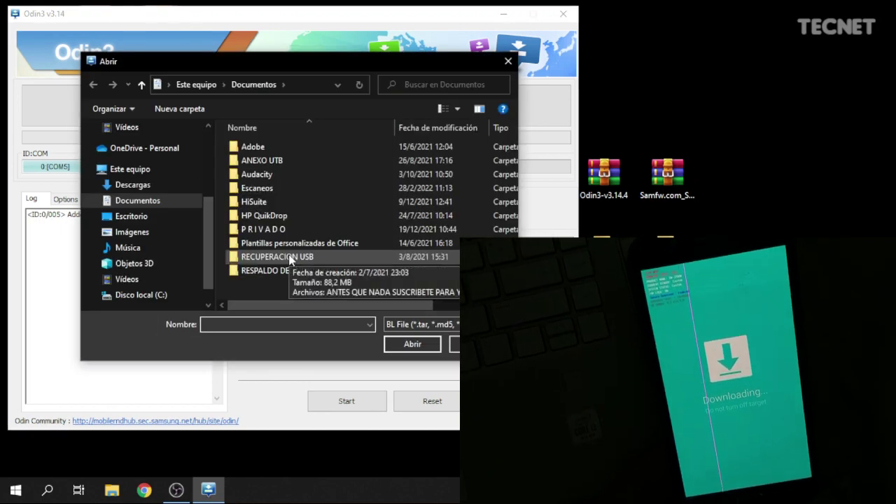
pyautogui.click(144, 219)
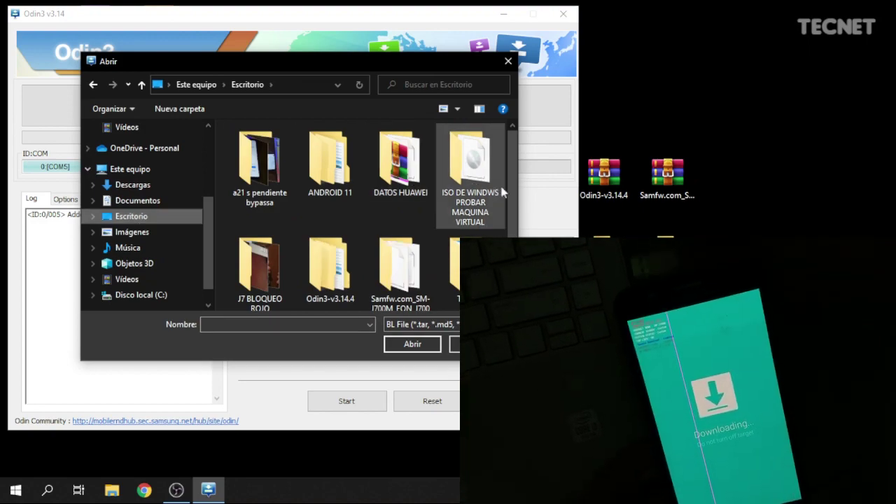
pyautogui.scroll(-1, 515, 201)
pyautogui.doubleClick(401, 252)
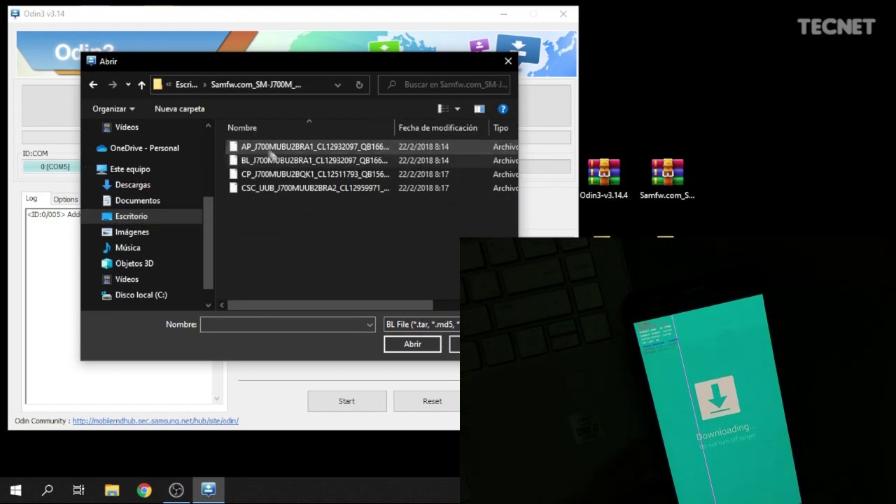
pyautogui.doubleClick(294, 166)
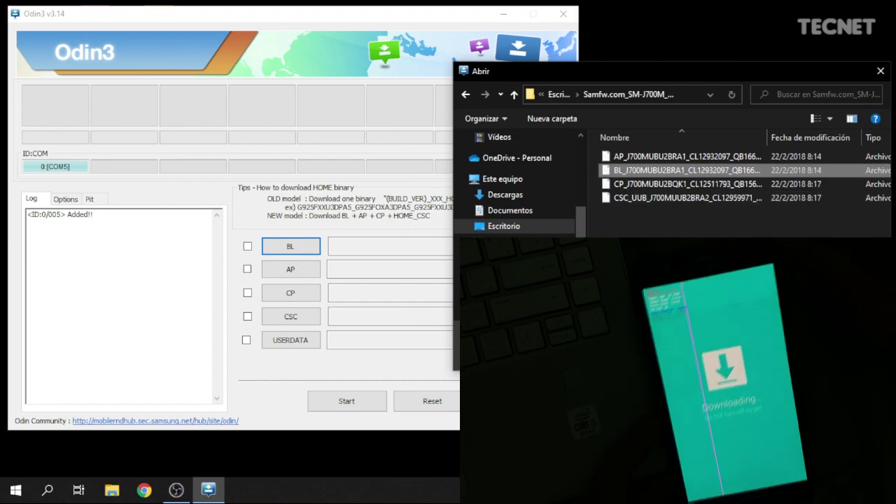
# Load the CP_J700MUBU2BQK1 file into the CP slot and the CSC_UUB_J700MUUB2BRA2 file into the CSC slot
pyautogui.click(310, 299)
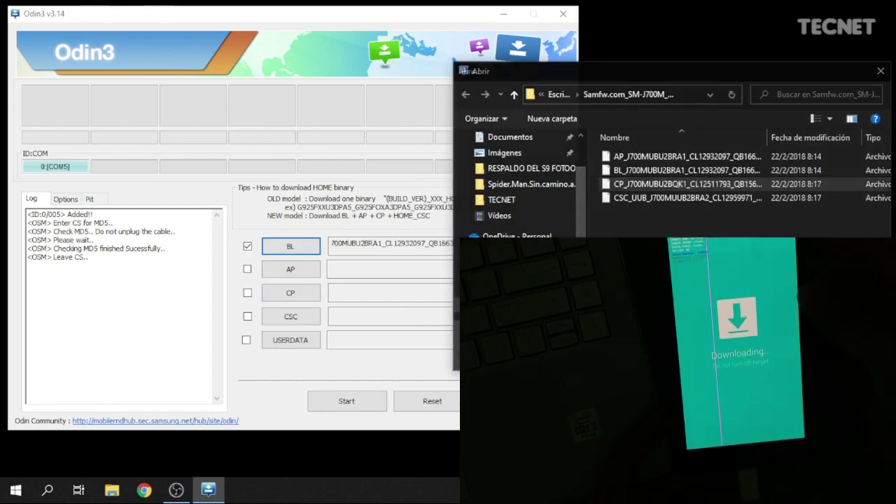
pyautogui.doubleClick(616, 131)
pyautogui.click(291, 318)
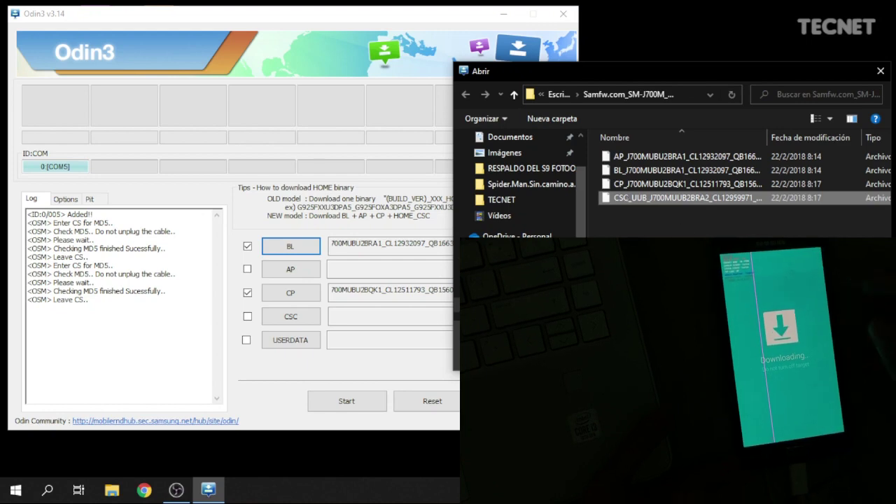
pyautogui.doubleClick(686, 198)
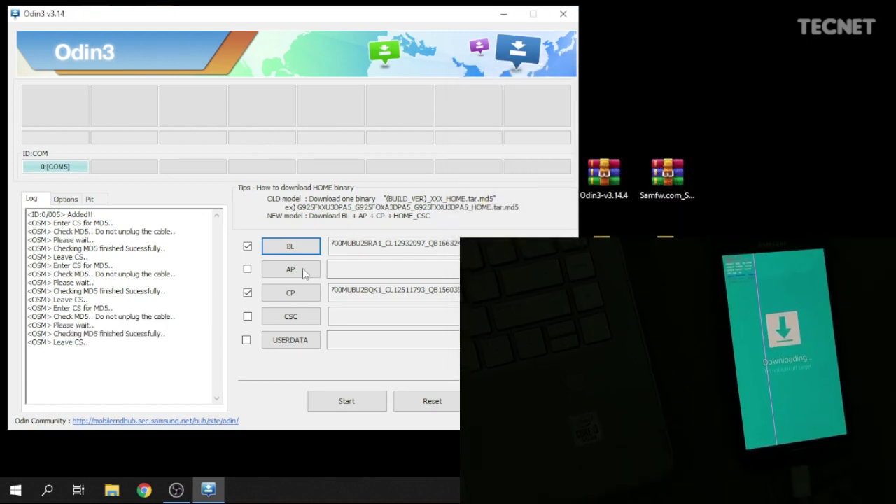
# Load the AP_J700MUBU2BRA1 file into the AP slot and start flashing the connected phone
pyautogui.click(305, 273)
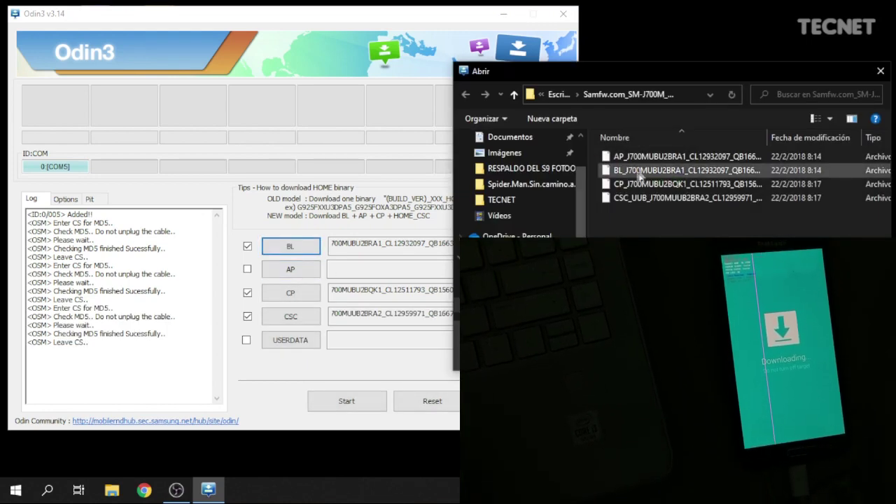
pyautogui.click(659, 160)
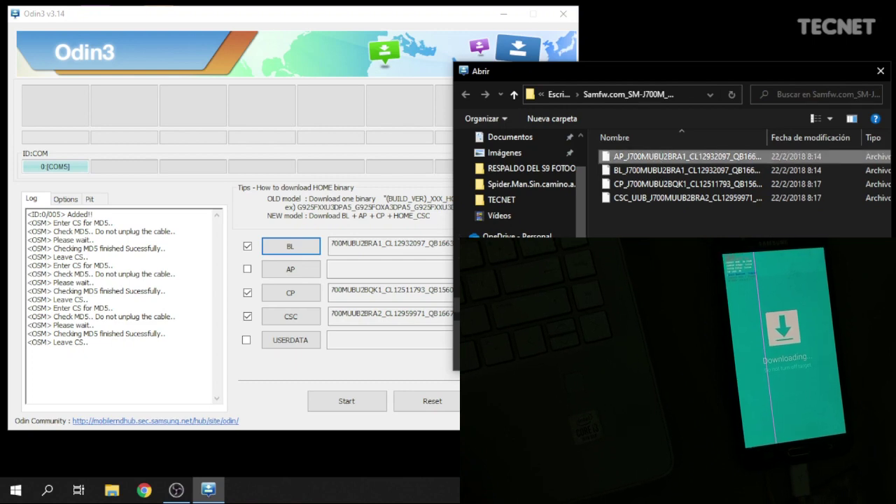
pyautogui.press('Return')
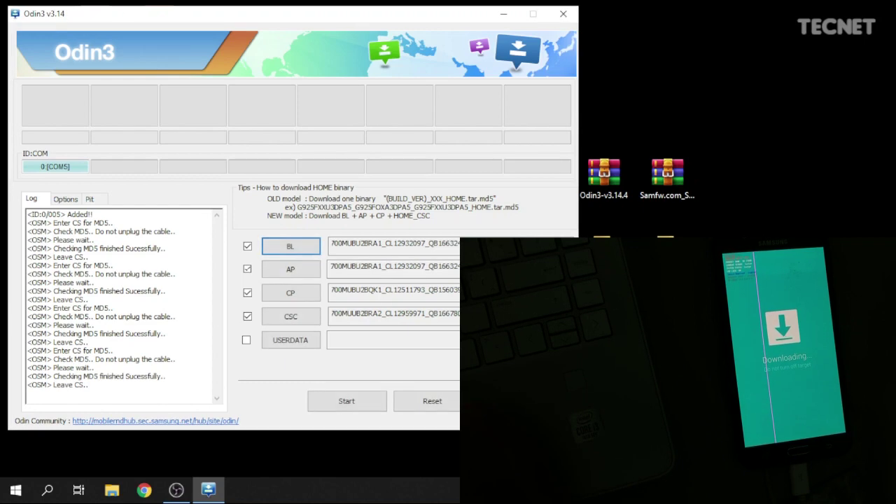
pyautogui.click(355, 397)
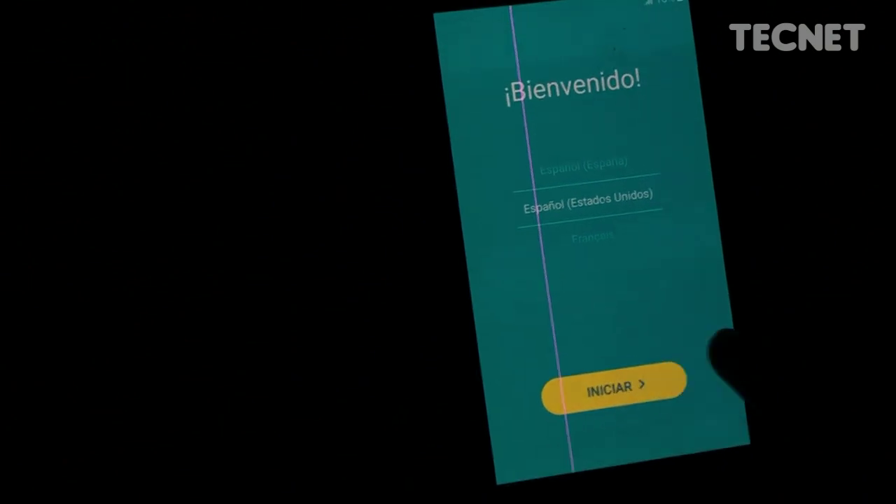
pyautogui.click(672, 379)
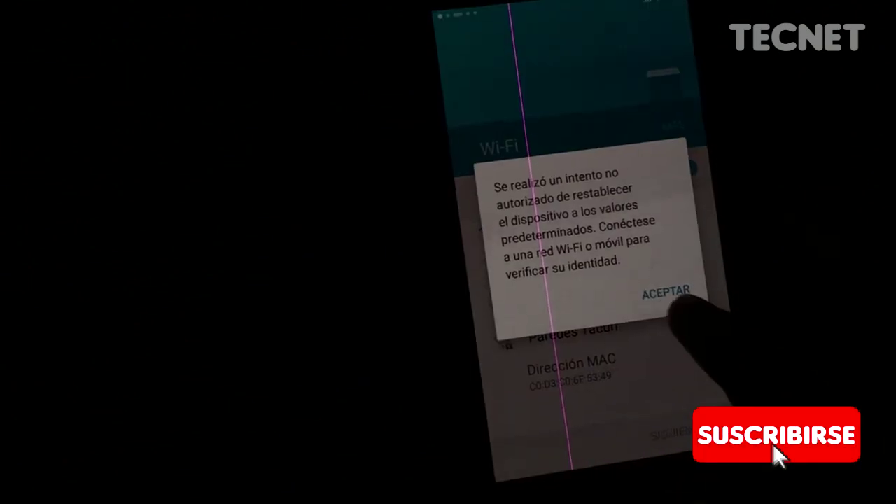
pyautogui.click(642, 292)
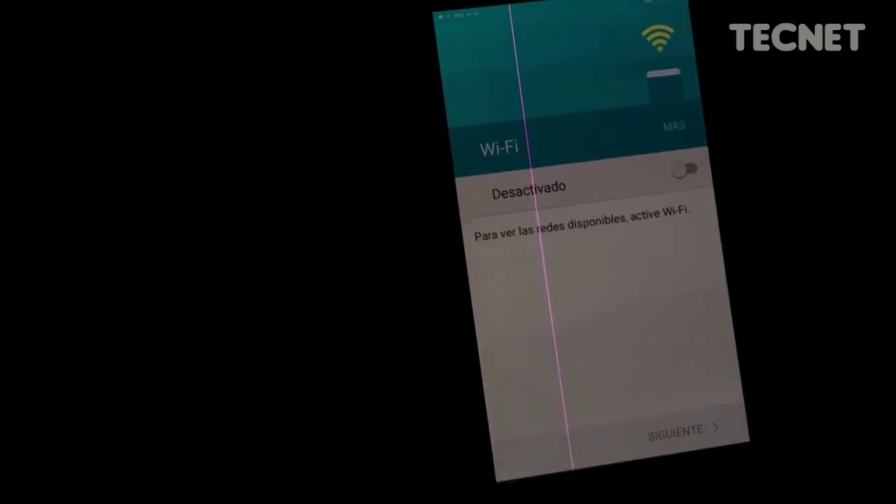
pyautogui.click(686, 172)
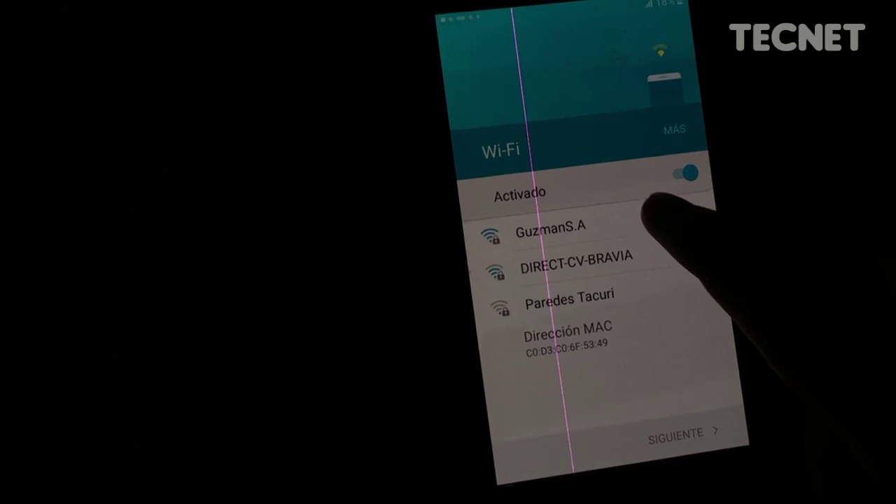
pyautogui.click(675, 431)
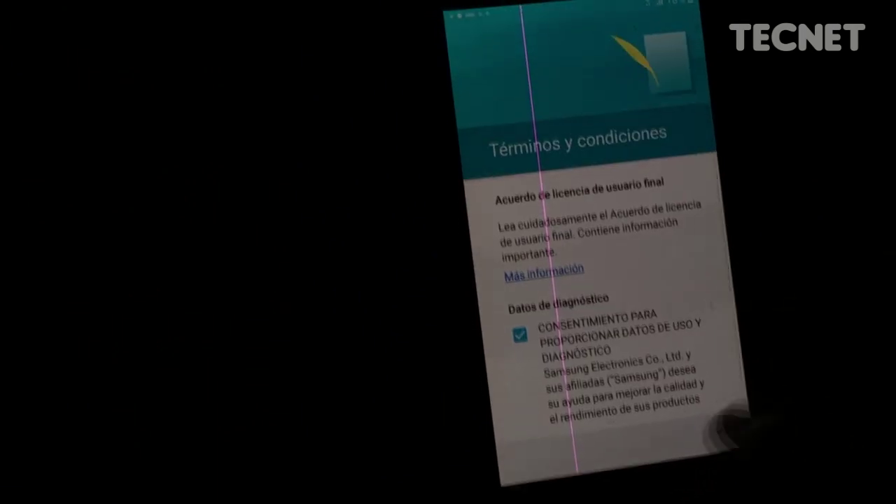
pyautogui.click(680, 434)
pyautogui.click(673, 275)
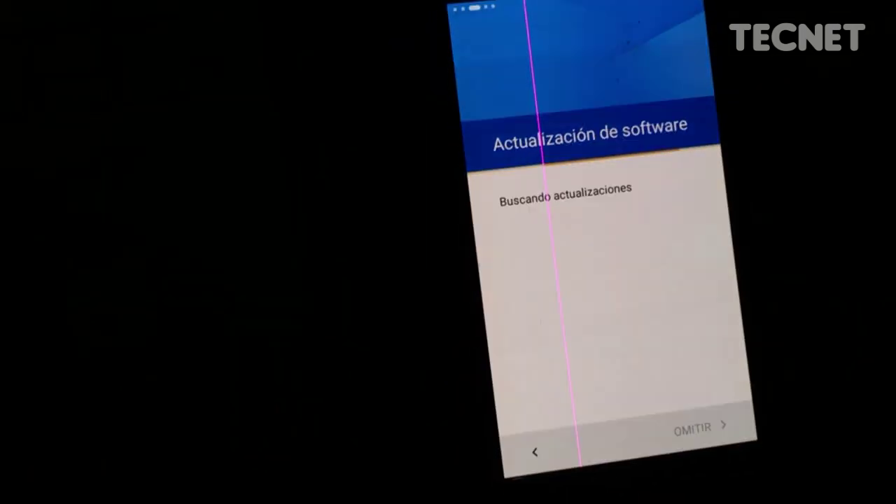